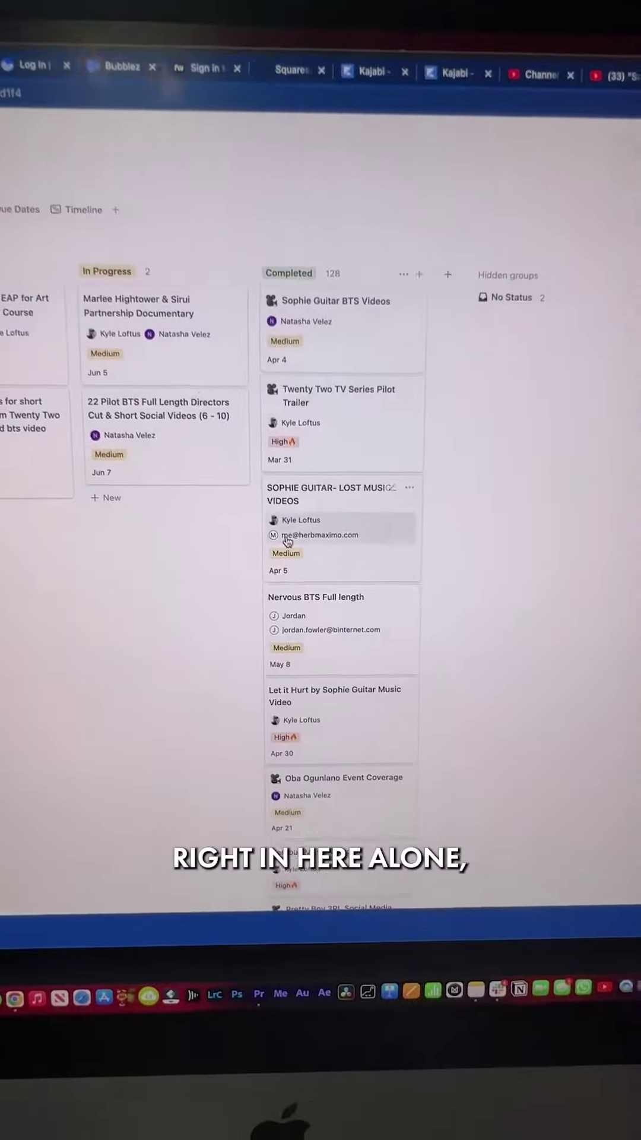
pyautogui.scroll(-3, 329, 336)
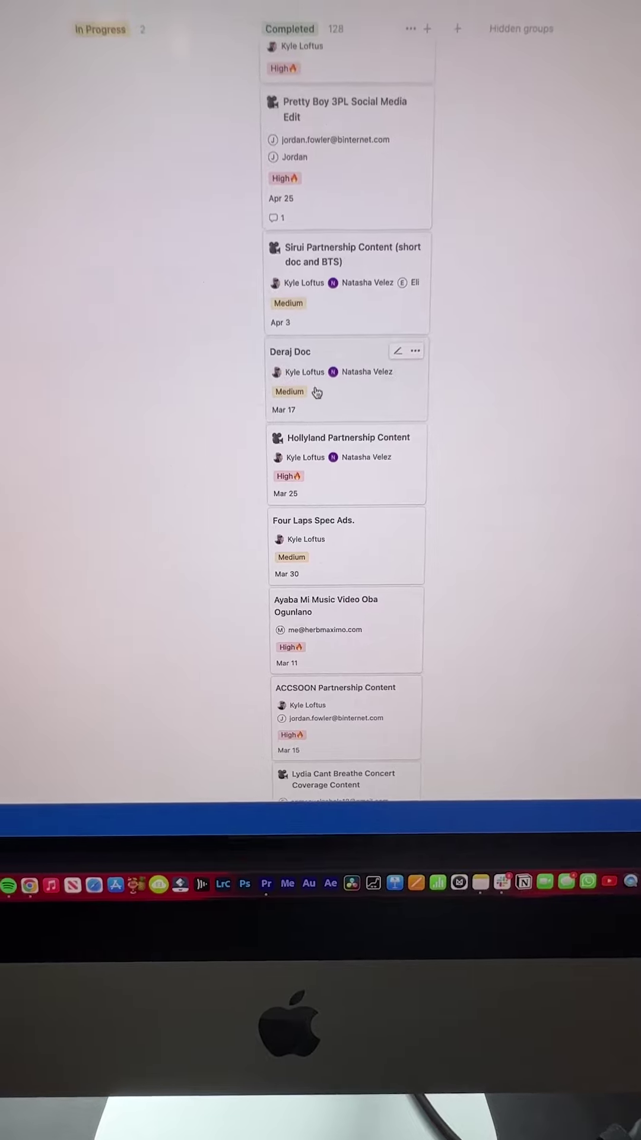
pyautogui.scroll(10, 313, 396)
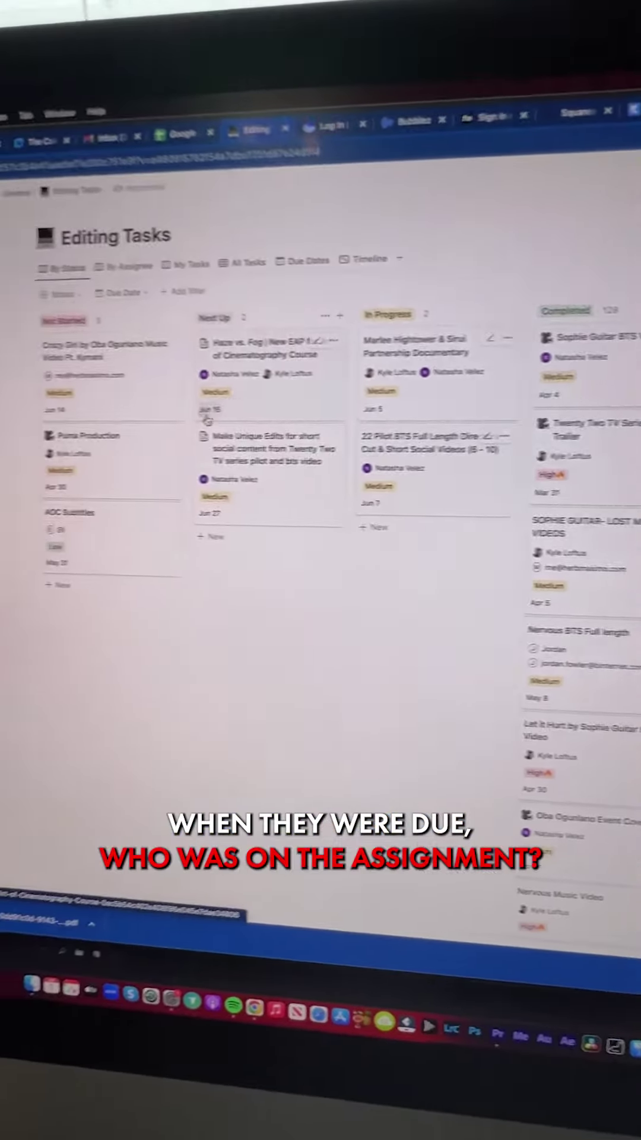